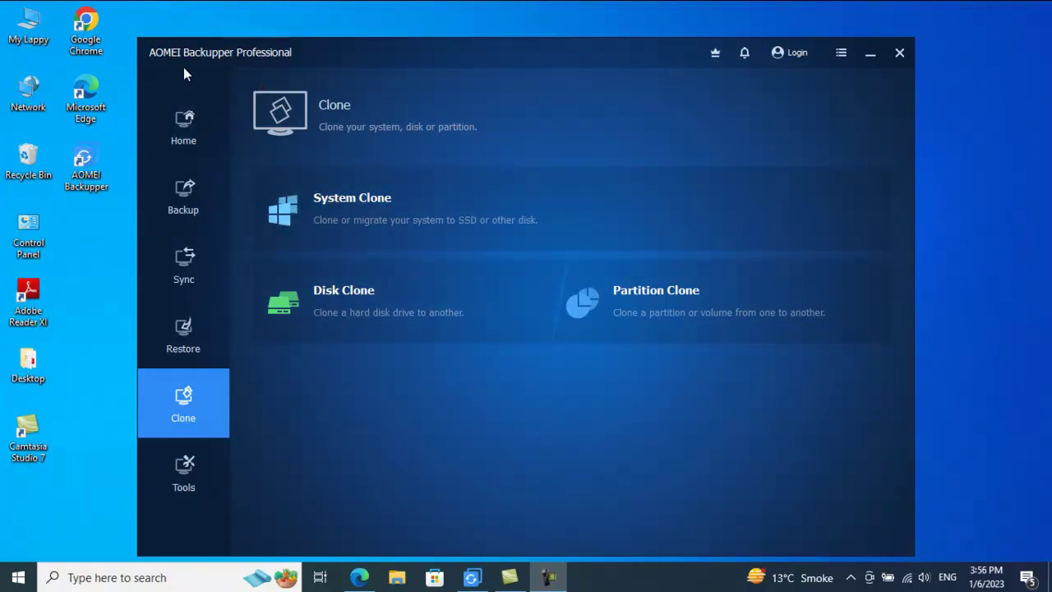
Set up a Disk Clone with Disk0 as the source disk and proceed to the destination selection
left_click(185, 129)
left_click(203, 415)
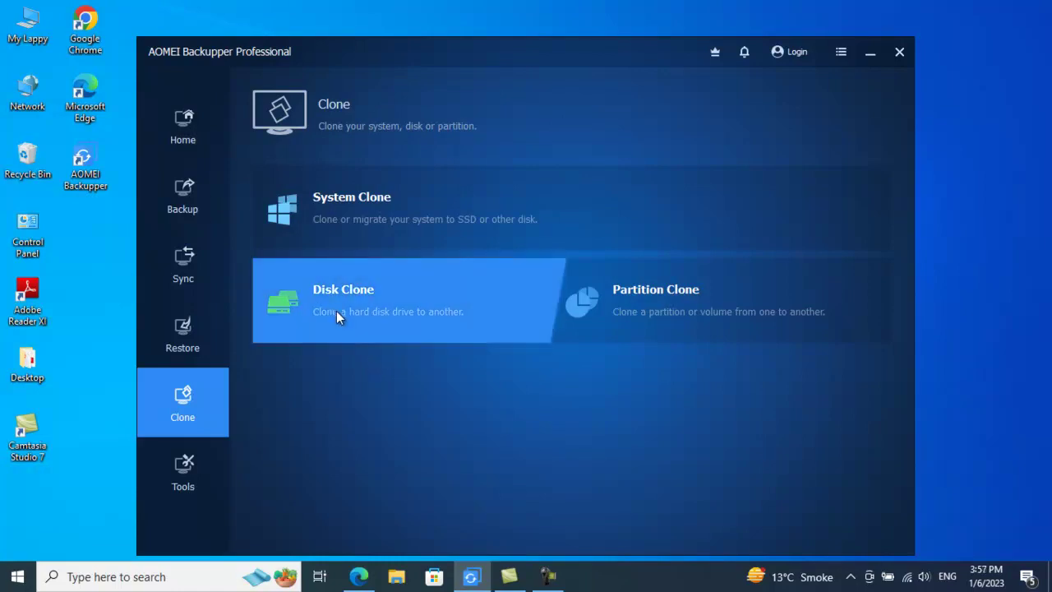
left_click(325, 291)
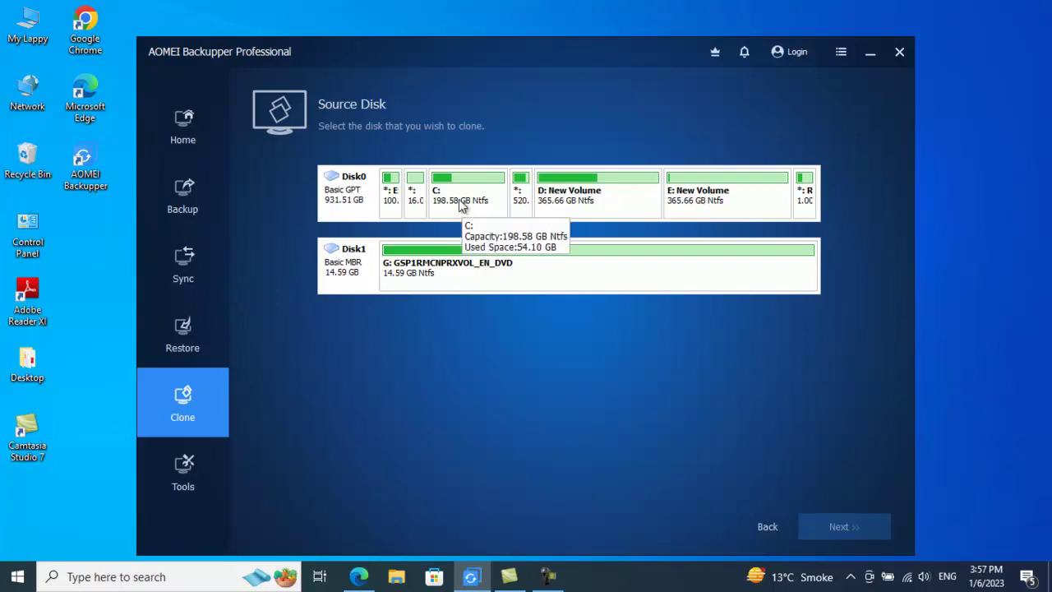
mouse_move(714, 203)
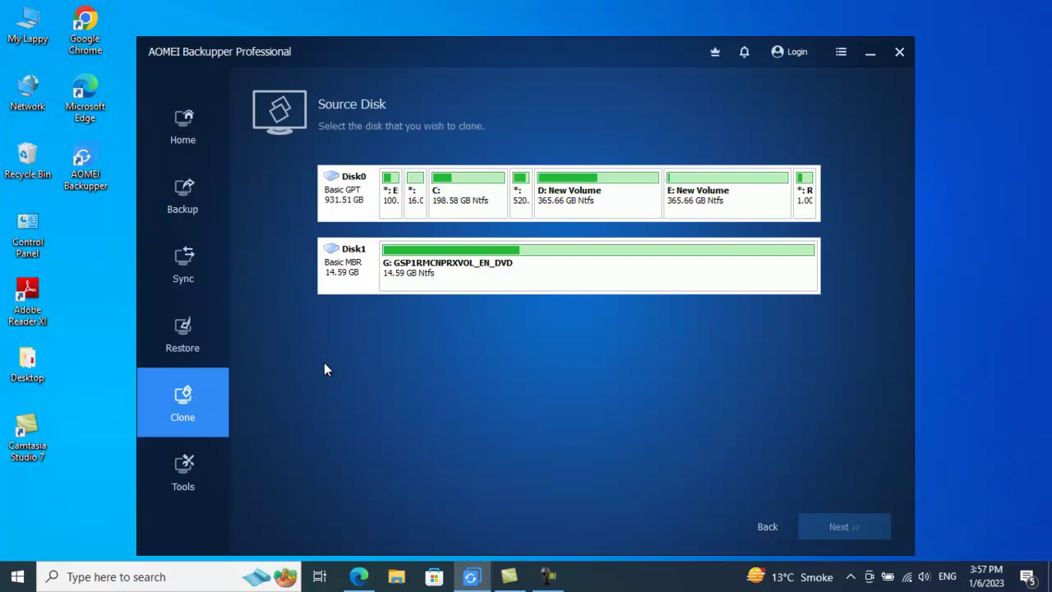
left_click(366, 198)
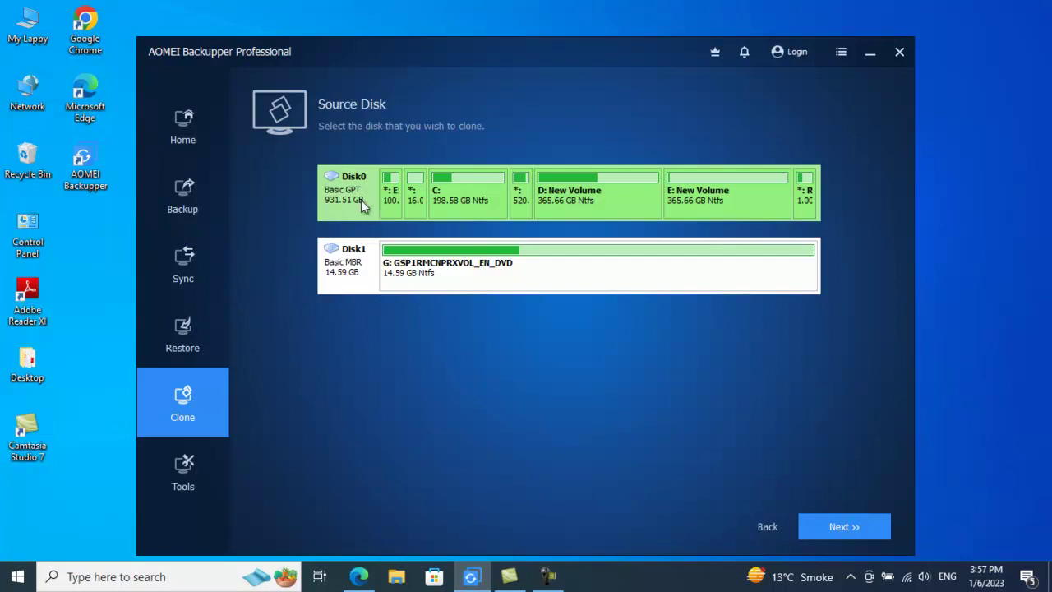
left_click(838, 530)
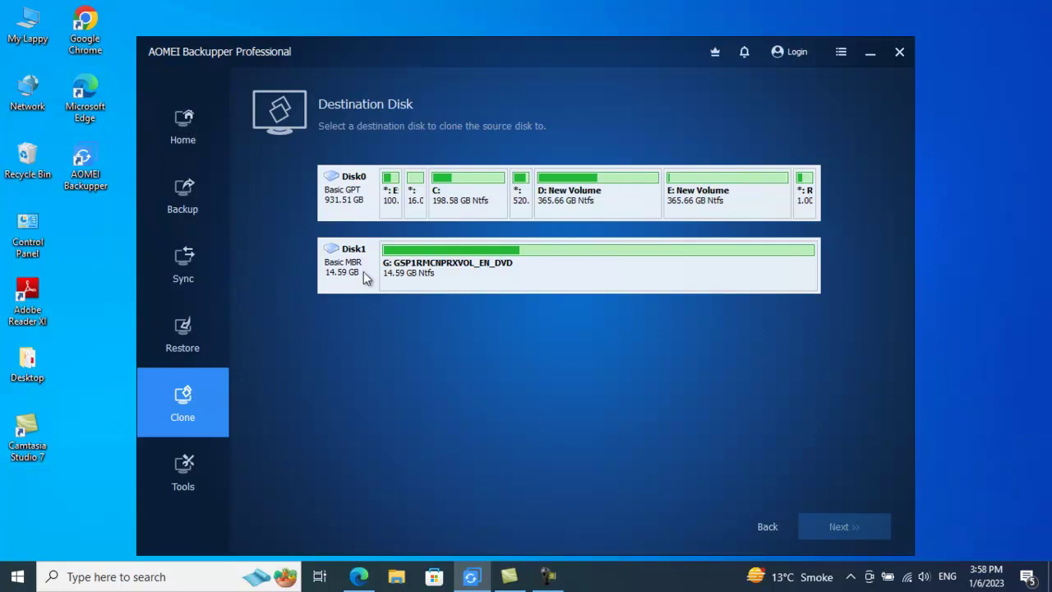
Try Disk0 and Disk1 as the destination for the disk clone, and return to the clone types
left_click(354, 194)
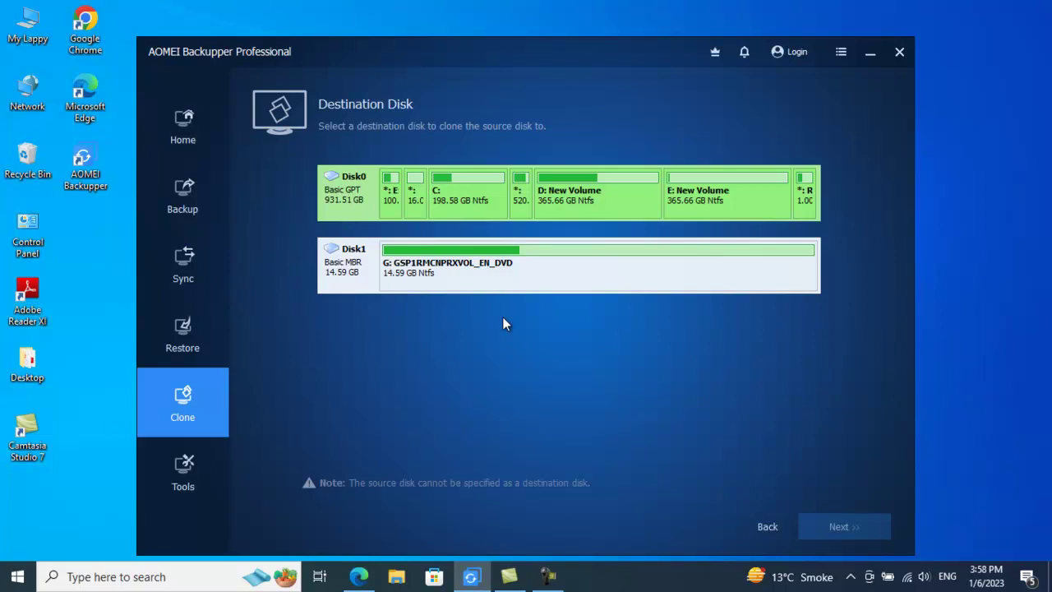
left_click(350, 276)
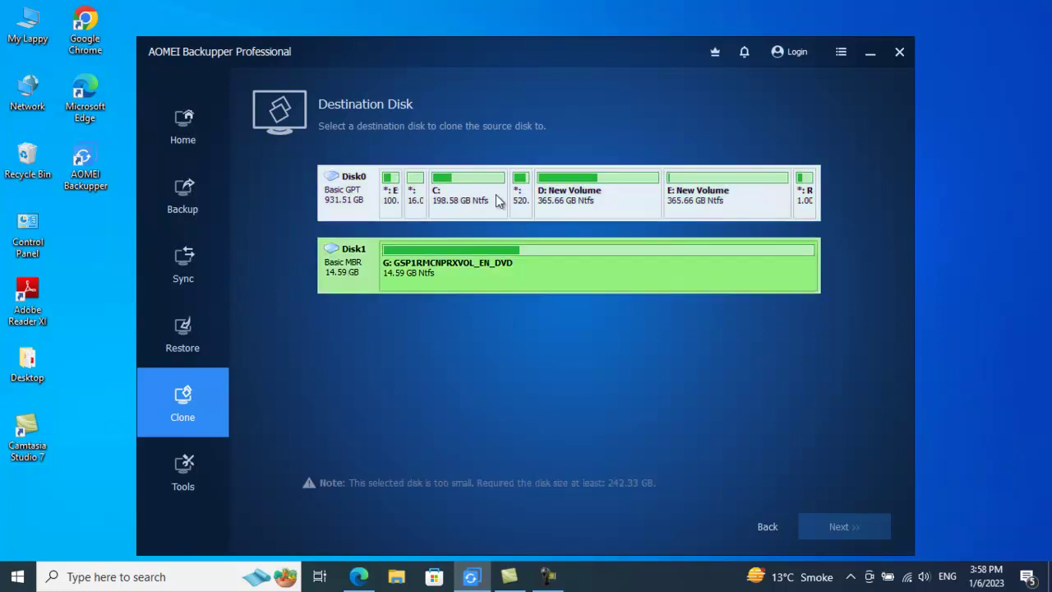
mouse_move(496, 201)
mouse_move(403, 272)
left_click(184, 408)
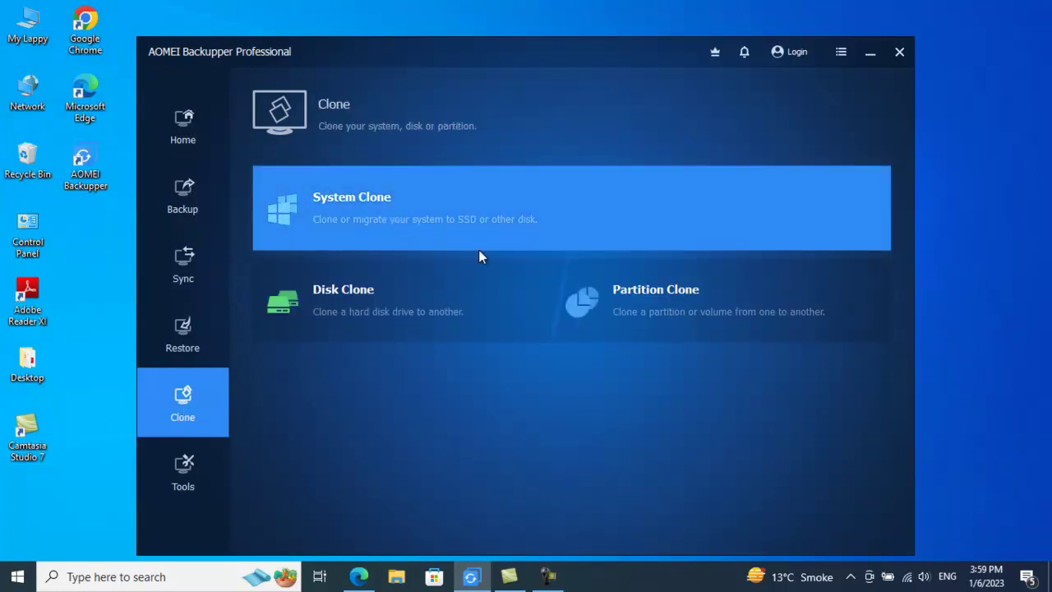
Try a System Clone to the G: partition on Disk1, and return to the clone types
left_click(386, 214)
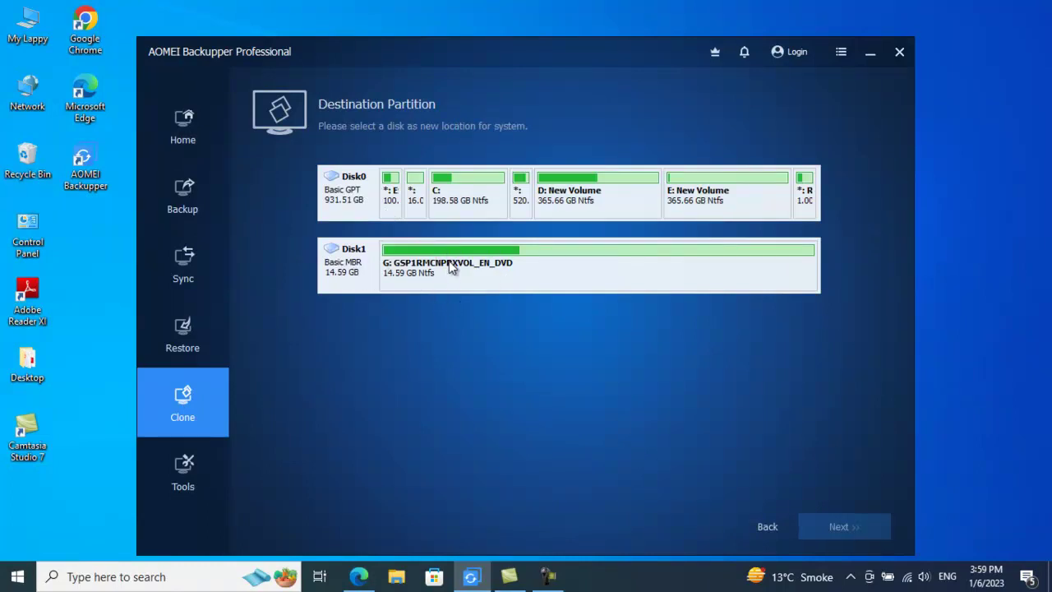
left_click(403, 258)
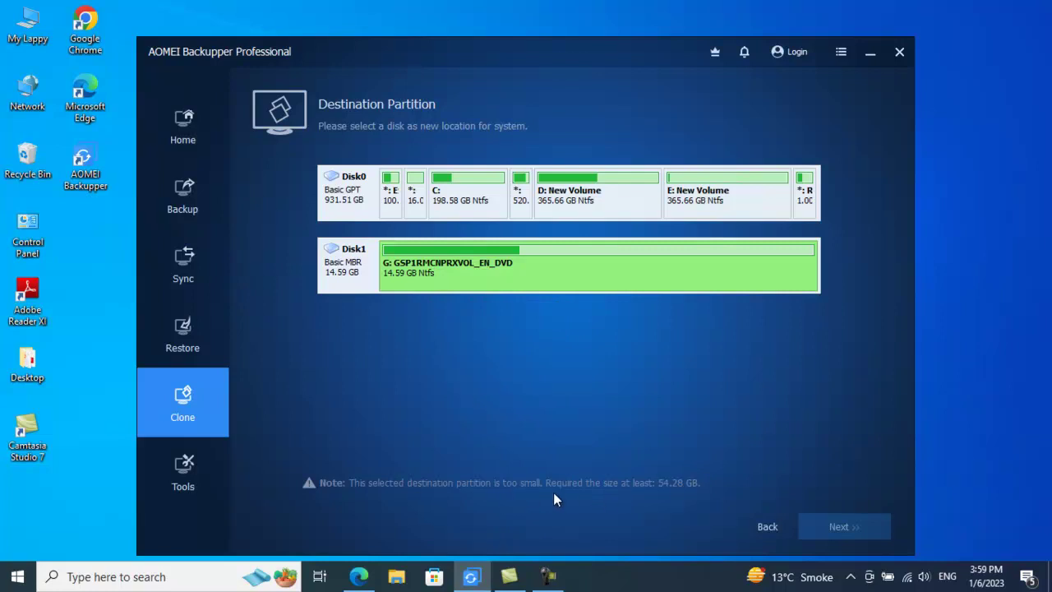
left_click(215, 407)
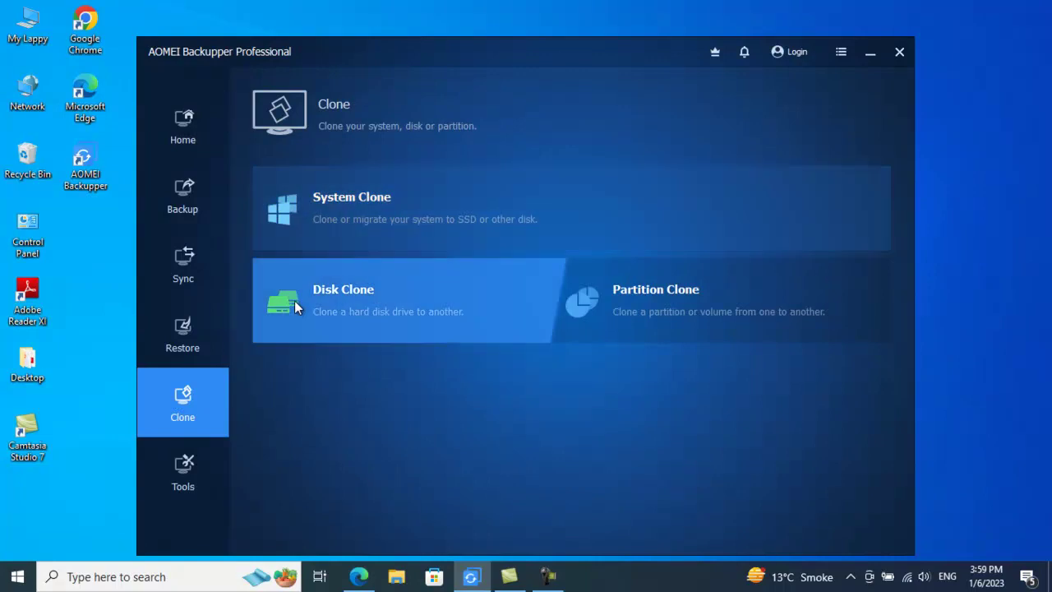
Check the capacity and used space of C: on the Disk Clone source page, and return to the clone types
left_click(297, 299)
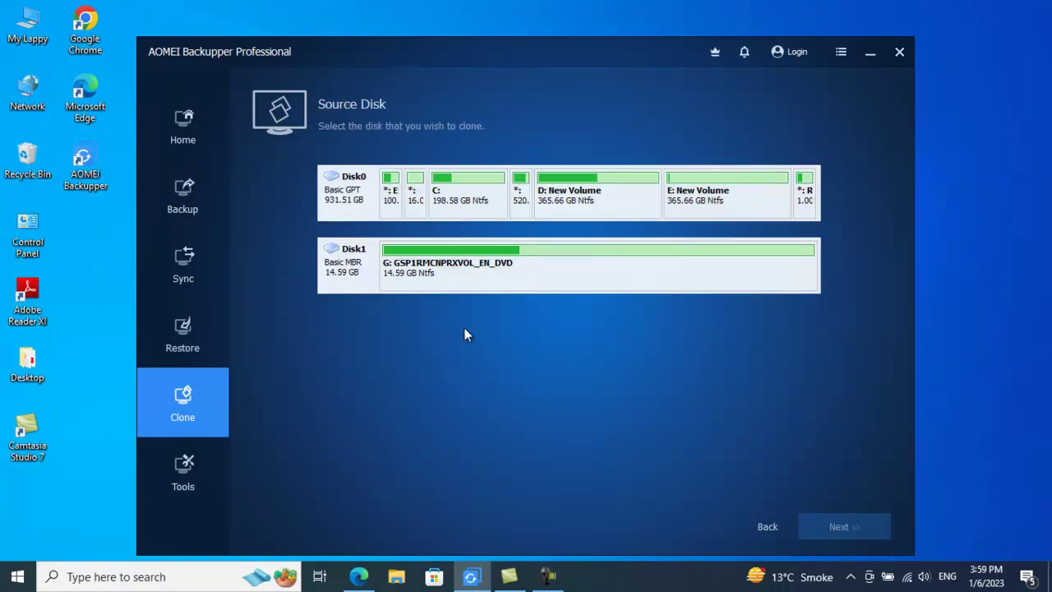
mouse_move(436, 216)
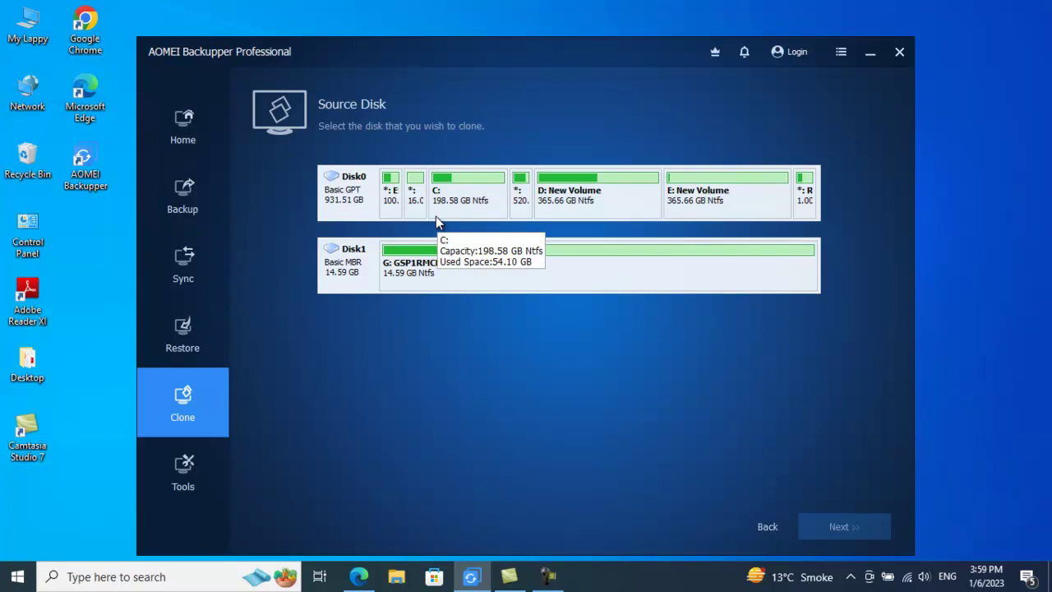
left_click(192, 415)
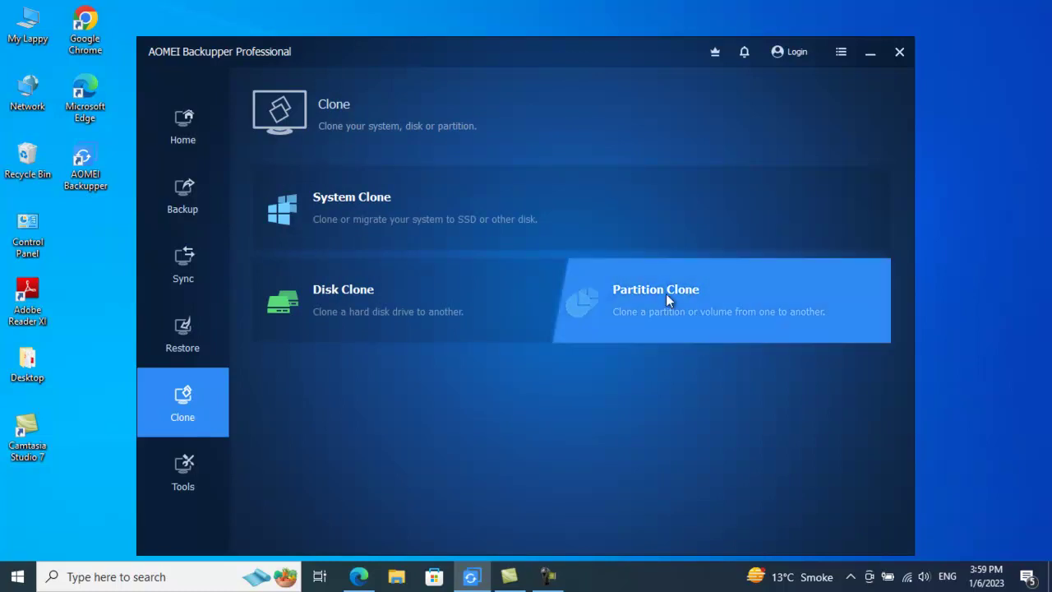
Start a Partition Clone with E: New Volume on Disk0 as the source partition
left_click(728, 311)
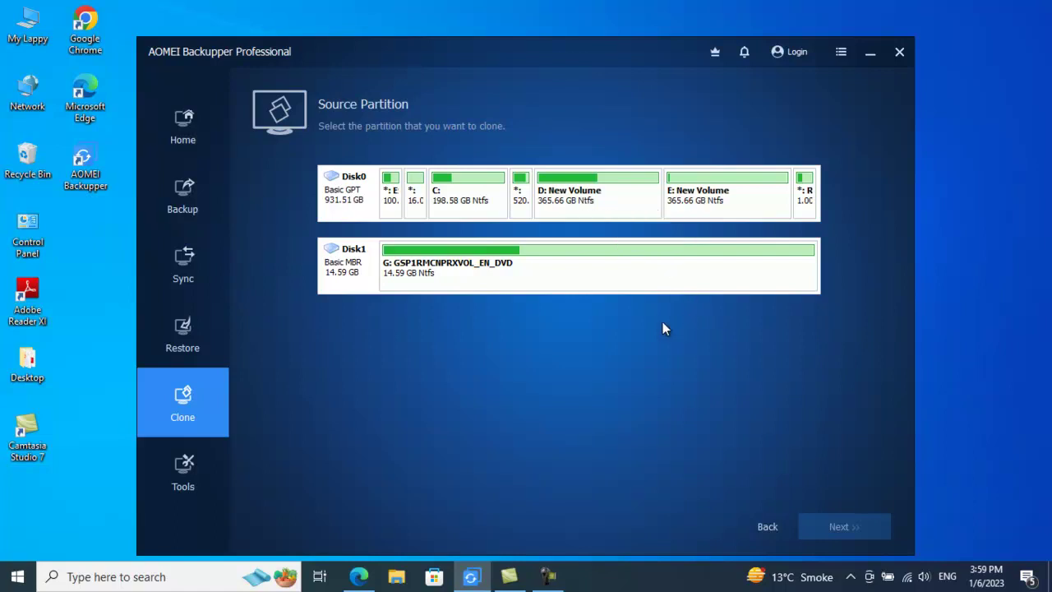
left_click(703, 198)
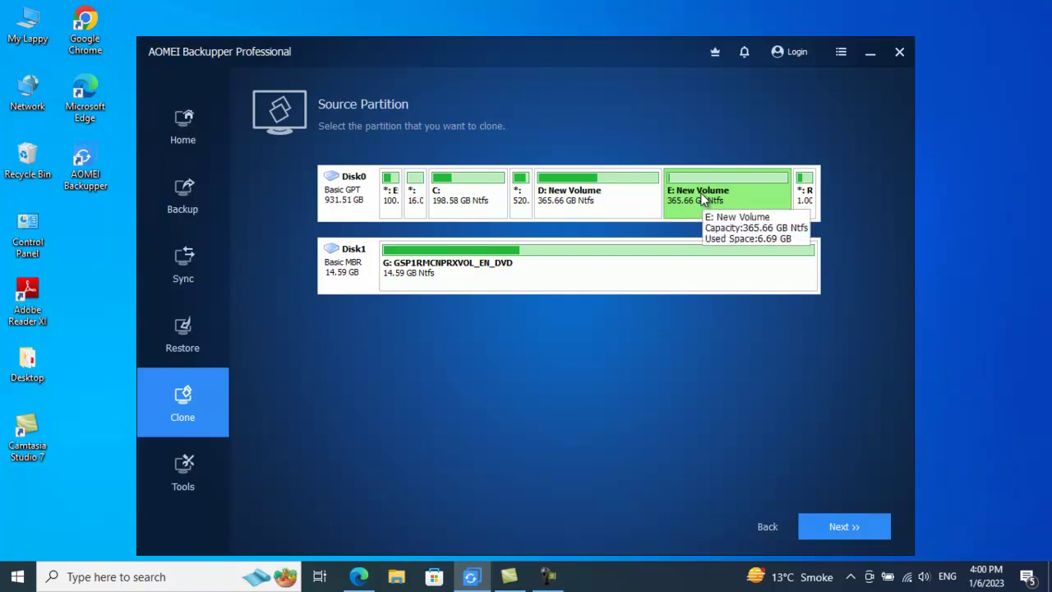
Switch to File Explorer, review the files and folders on New Volume (E:), and close the window
key("super+e")
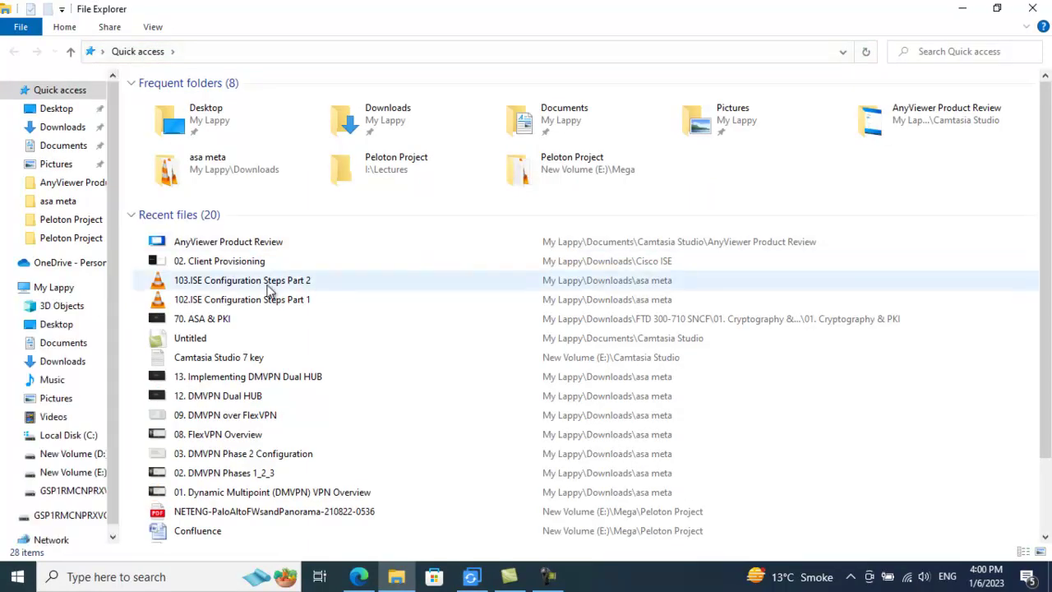
left_click(71, 475)
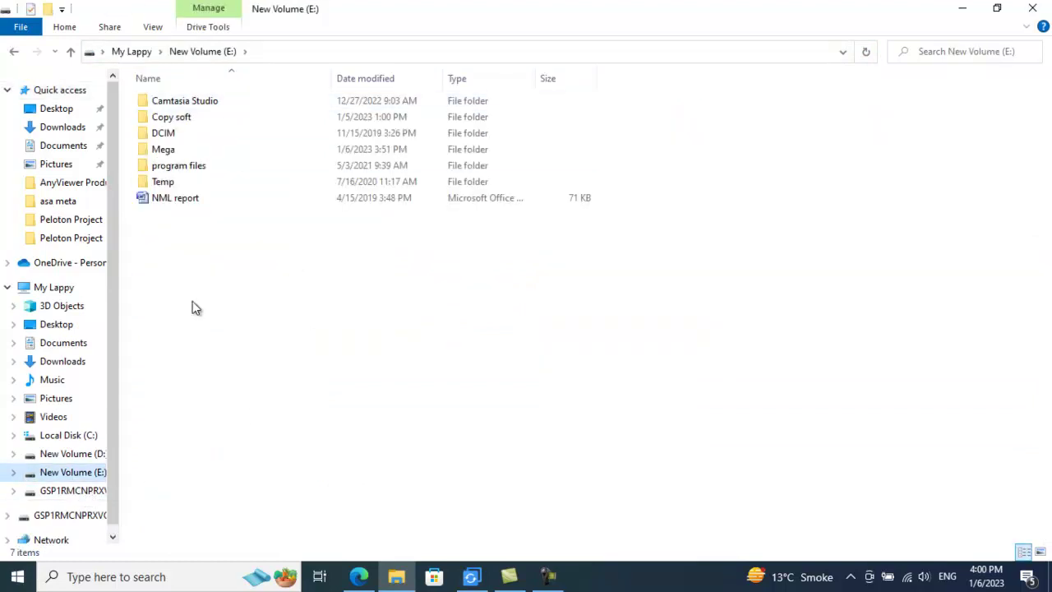
left_click_drag(192, 302, 209, 235)
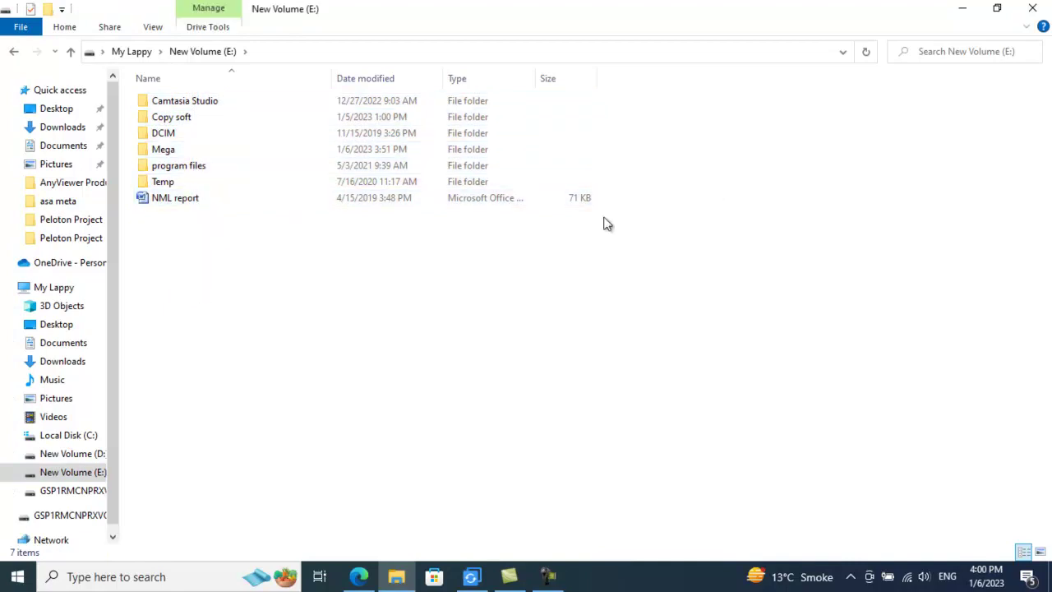
left_click(1034, 8)
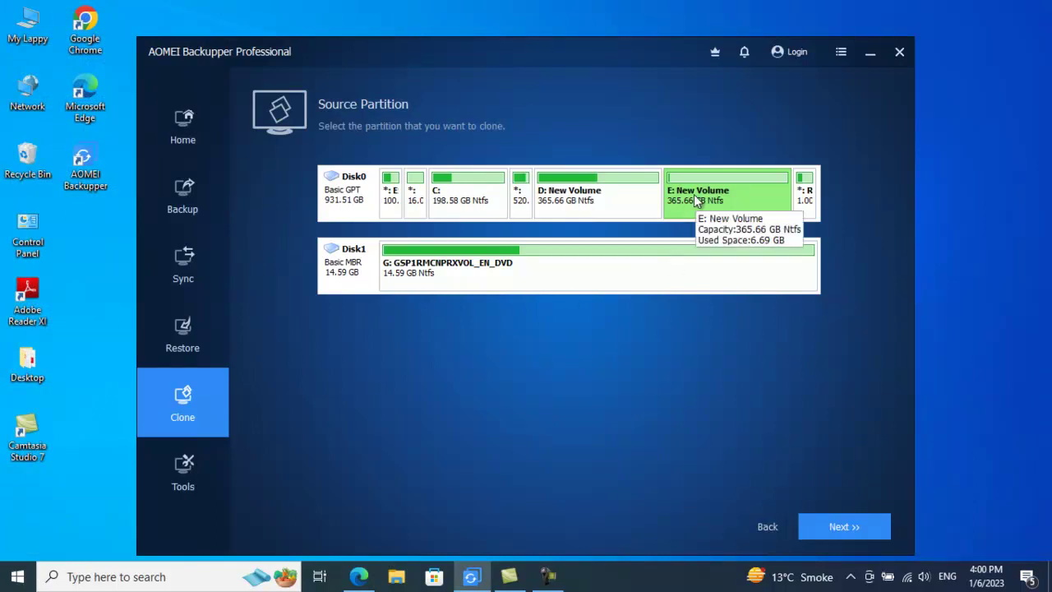
left_click(580, 202)
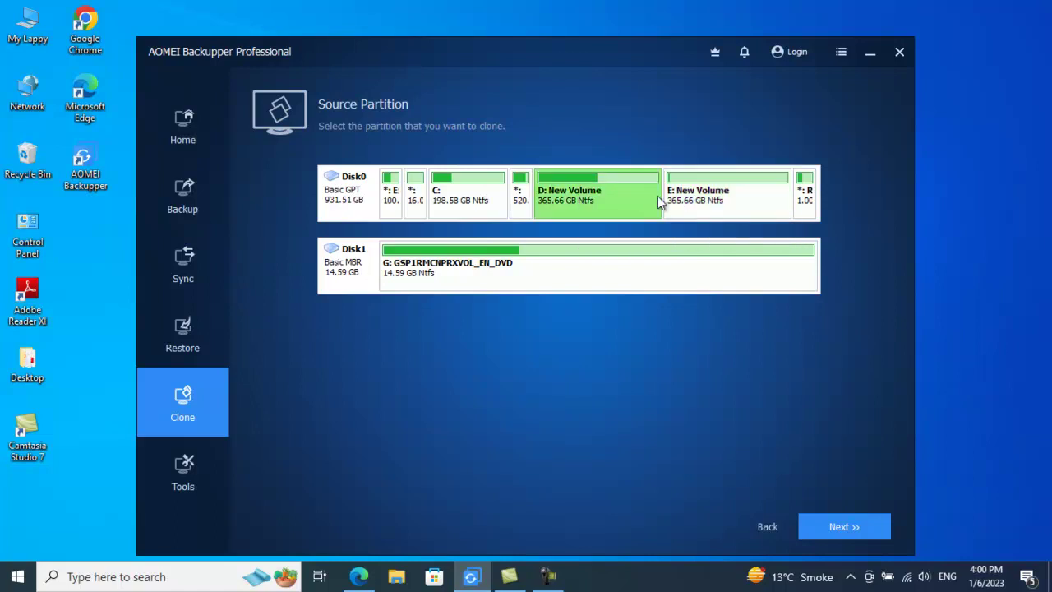
left_click(693, 202)
left_click(596, 202)
left_click(675, 203)
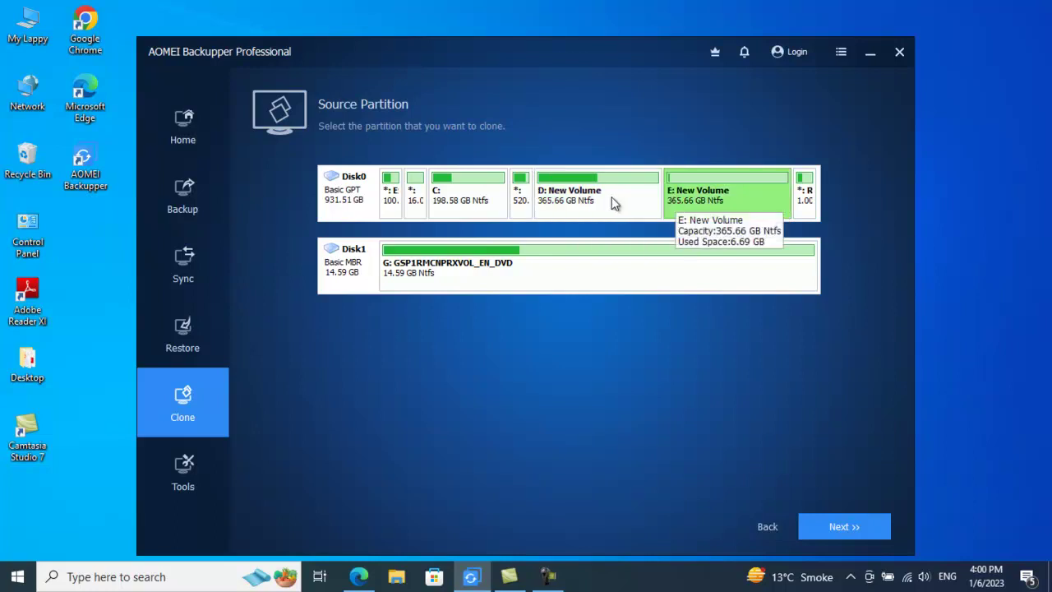
left_click(612, 202)
left_click(710, 200)
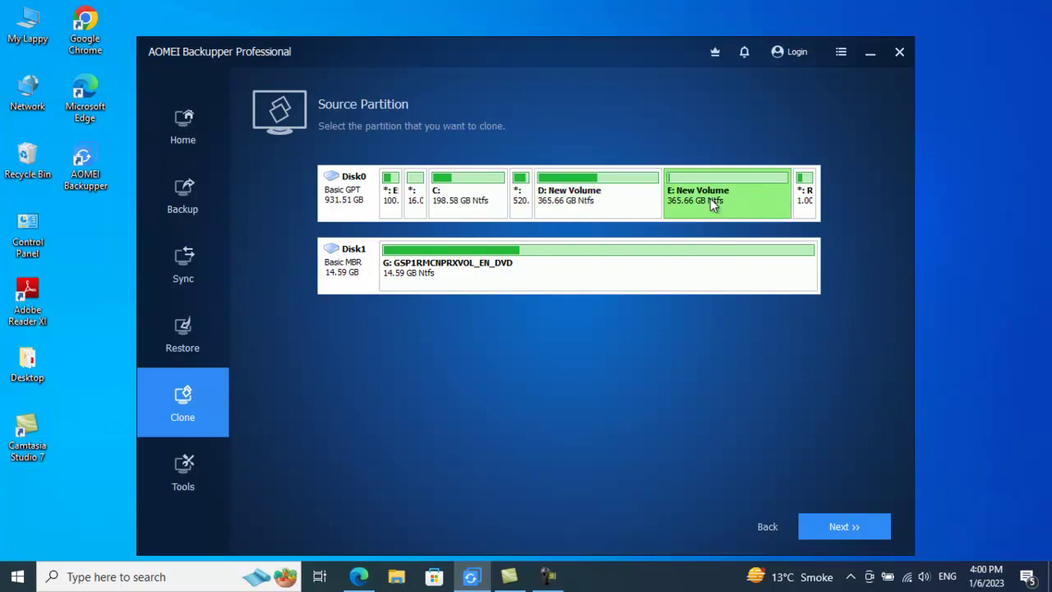
left_click(622, 208)
left_click(693, 205)
left_click(614, 205)
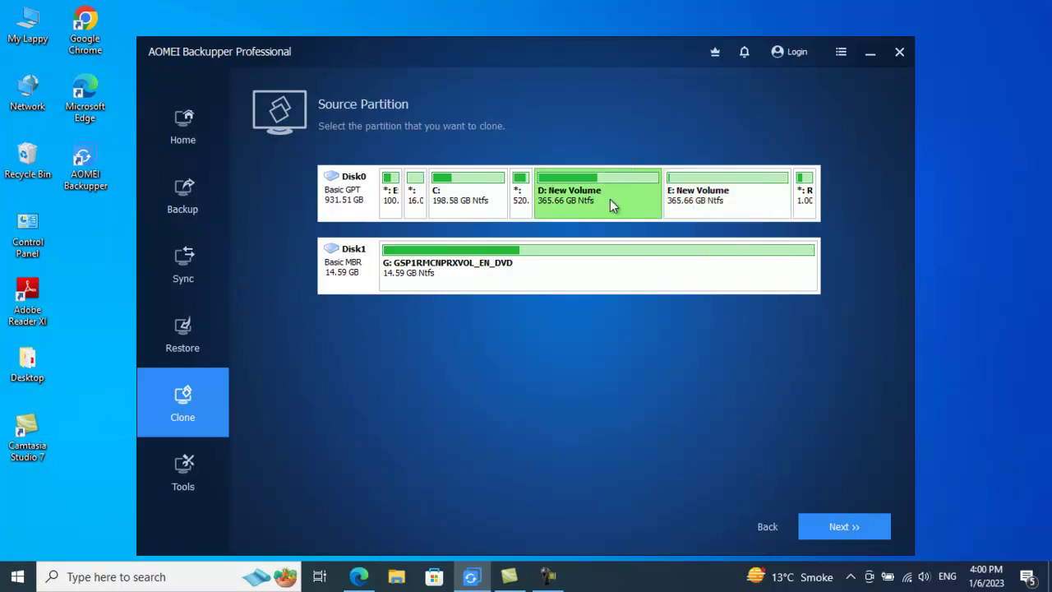
left_click(686, 213)
left_click(633, 207)
left_click(711, 202)
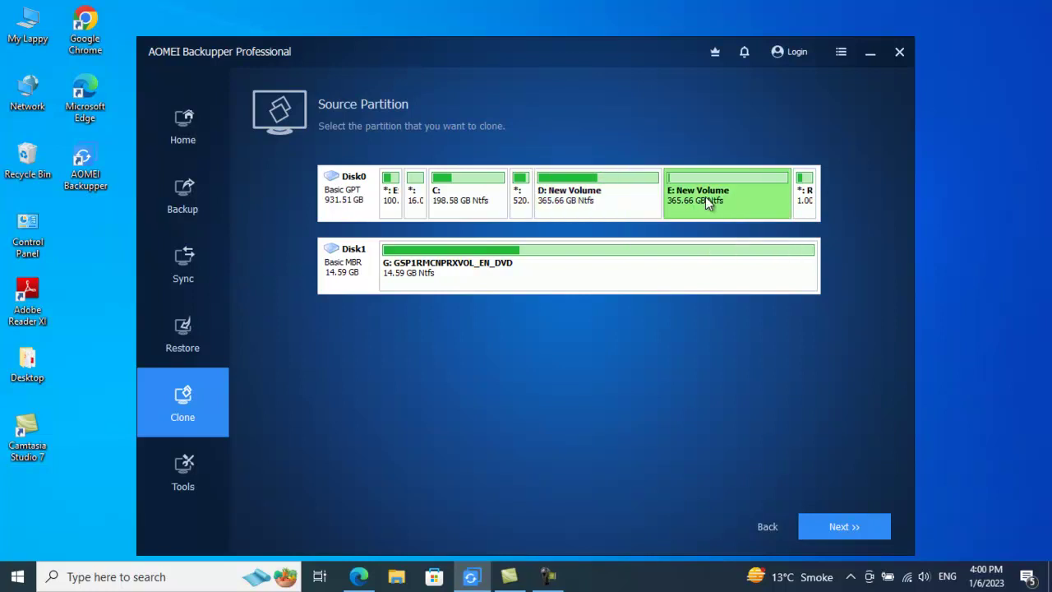
left_click(479, 256)
left_click(571, 201)
left_click(681, 199)
left_click(617, 199)
left_click(695, 202)
left_click(602, 209)
left_click(704, 201)
left_click(611, 199)
left_click(692, 208)
left_click(605, 203)
left_click(709, 203)
left_click(620, 205)
left_click(704, 201)
left_click(618, 201)
left_click(726, 201)
Choose the G: partition on Disk1 as the clone destination and accept that its contents are overwritten
left_click(839, 529)
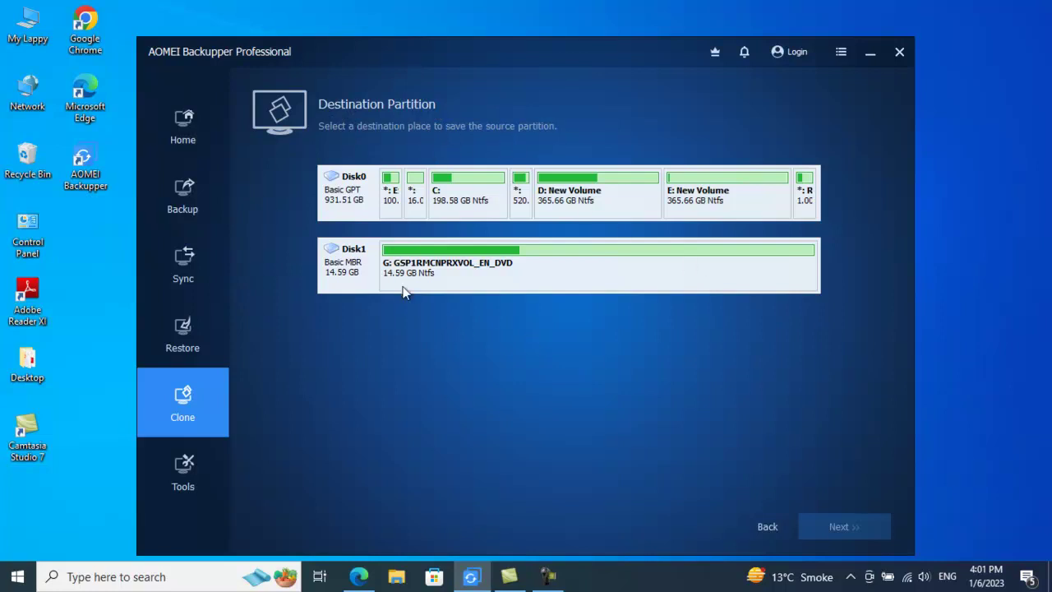
left_click(430, 268)
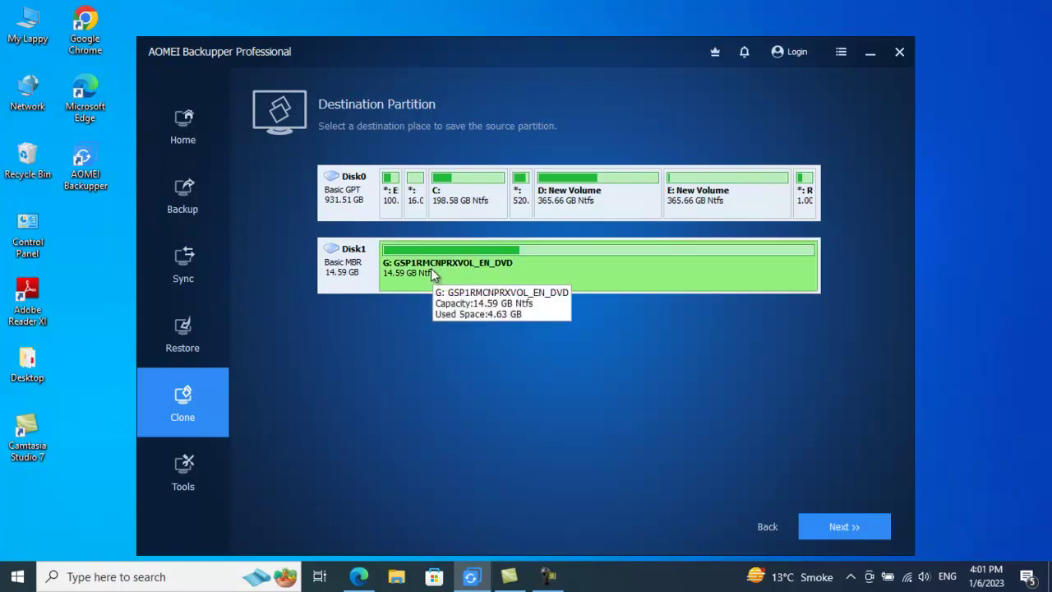
left_click(839, 528)
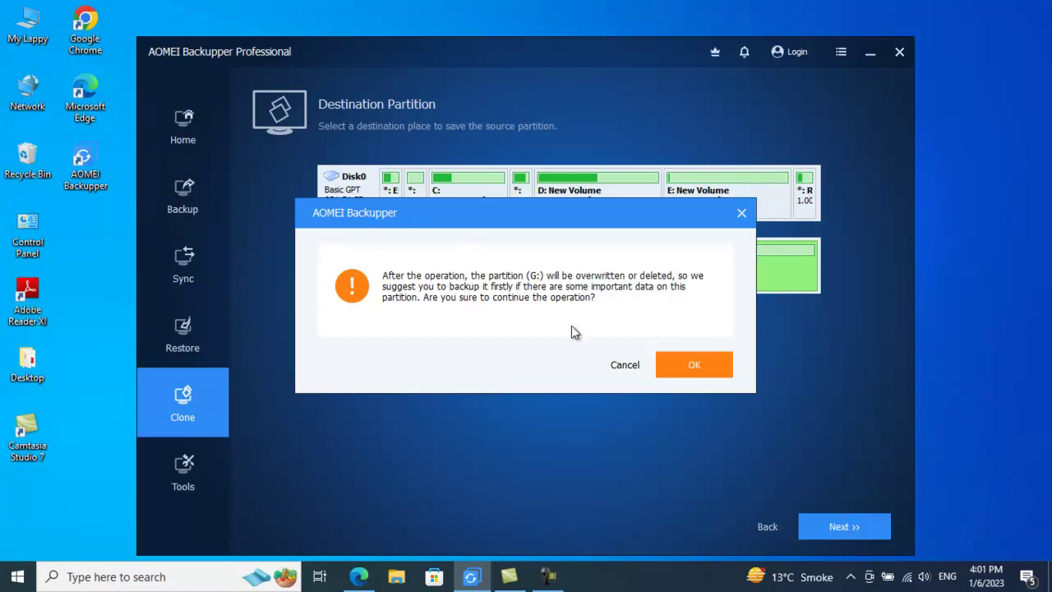
left_click_drag(469, 222, 756, 262)
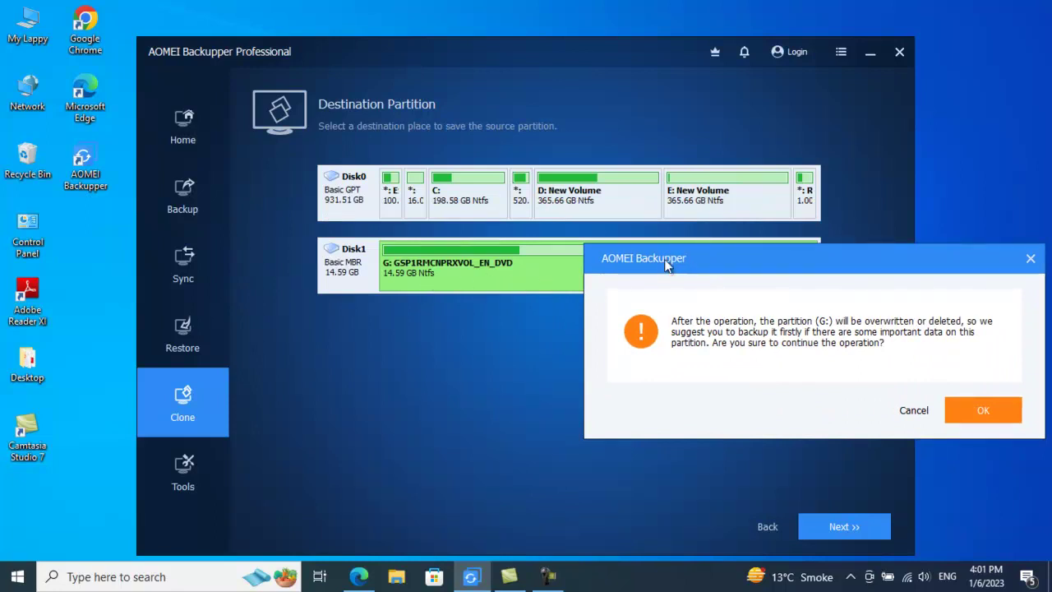
left_click_drag(666, 263, 498, 57)
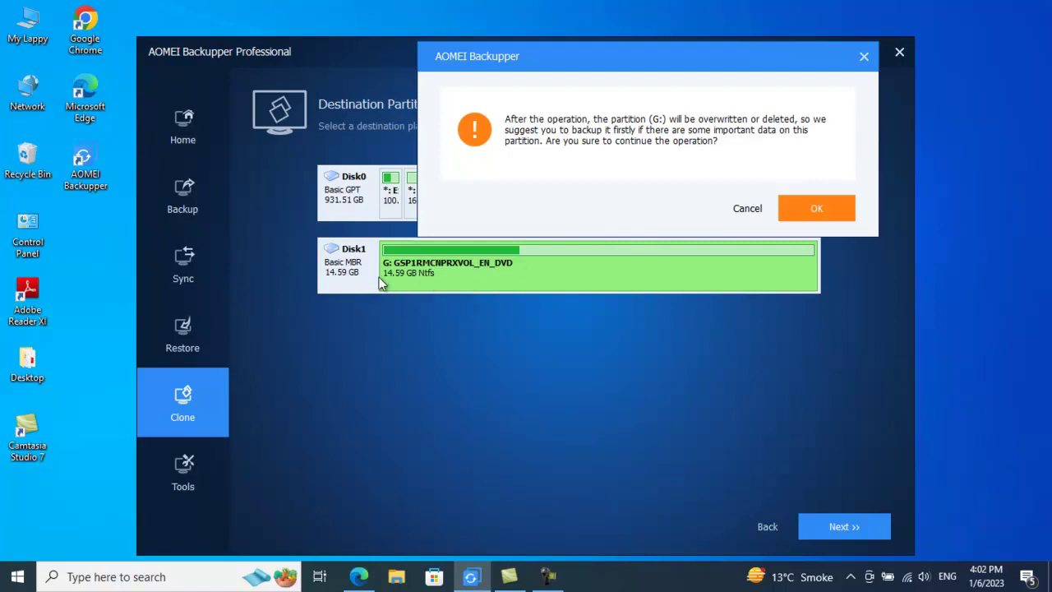
left_click(814, 210)
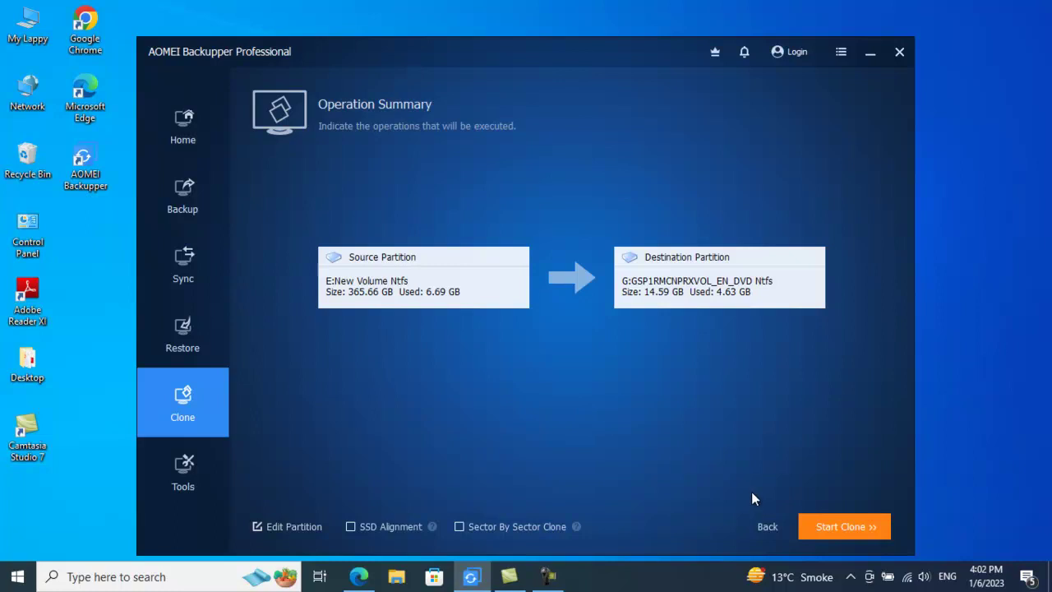
Start the partition clone, allowing programs that use G: to be closed, and check the detailed progress log
left_click(846, 524)
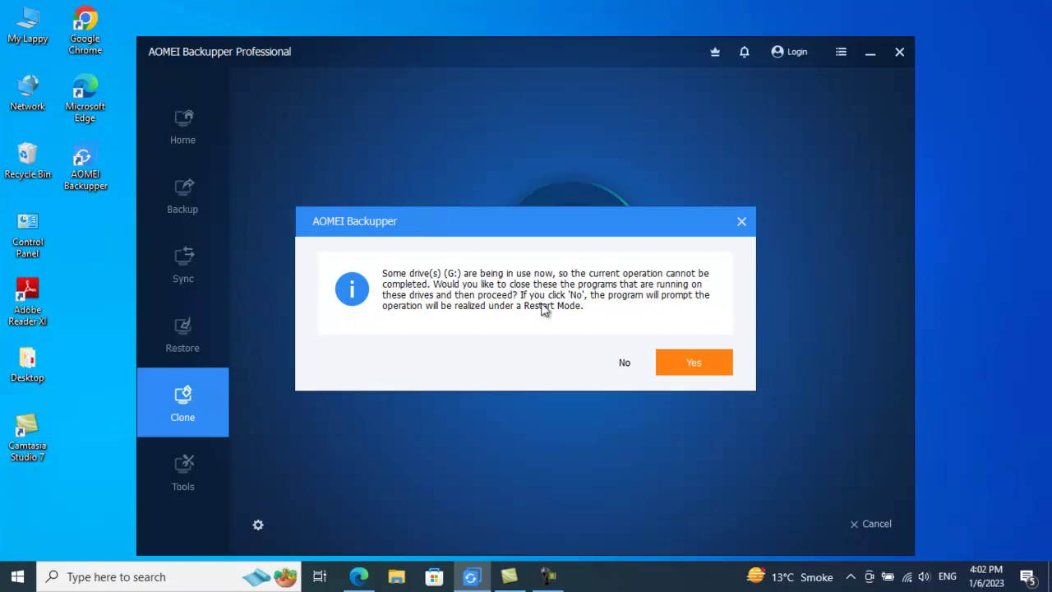
left_click(688, 371)
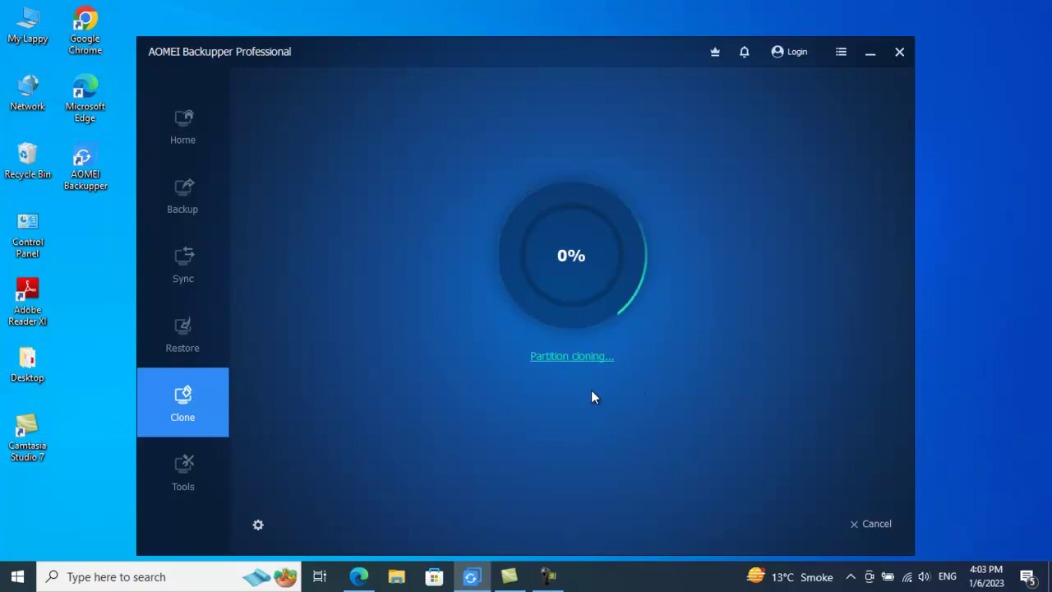
left_click(577, 360)
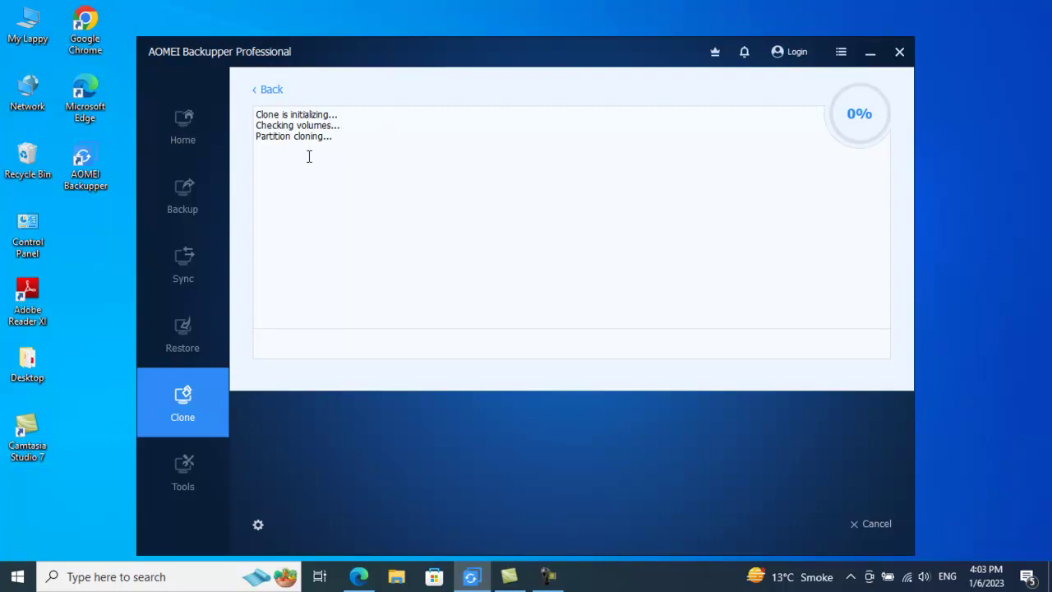
left_click(272, 91)
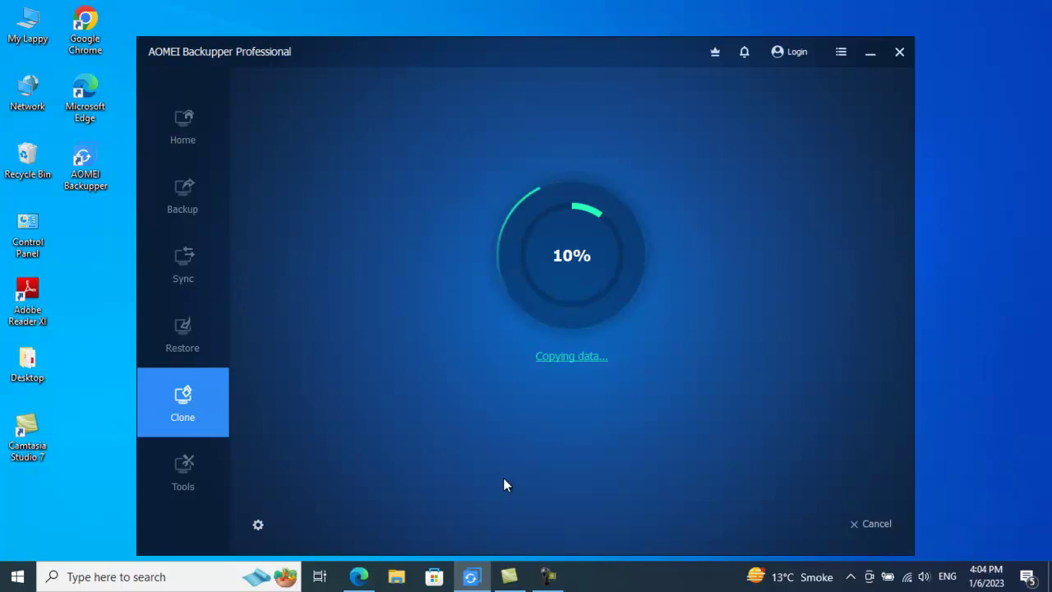
left_click(547, 576)
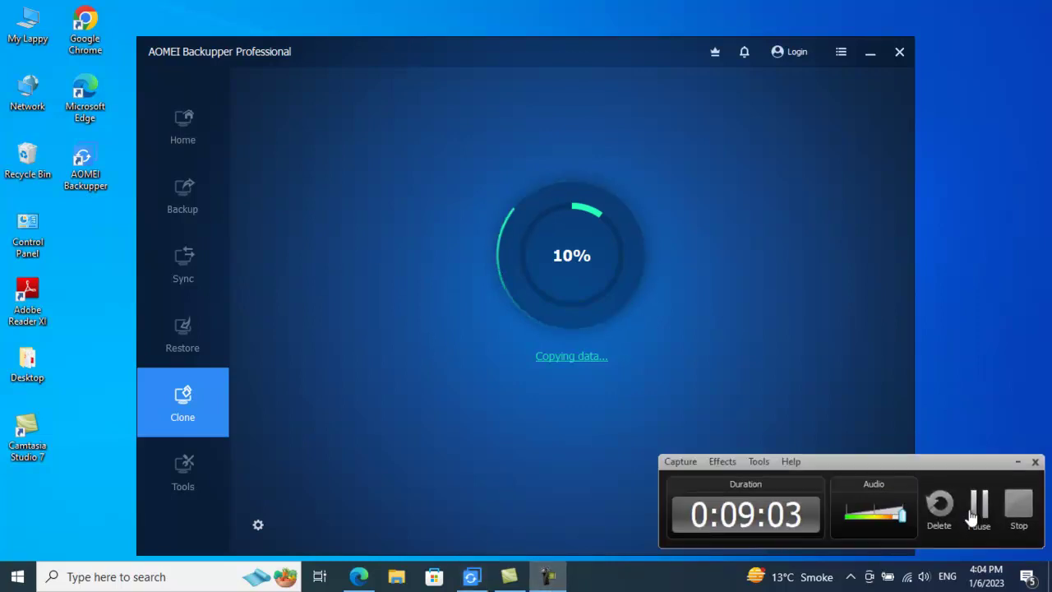
left_click(976, 509)
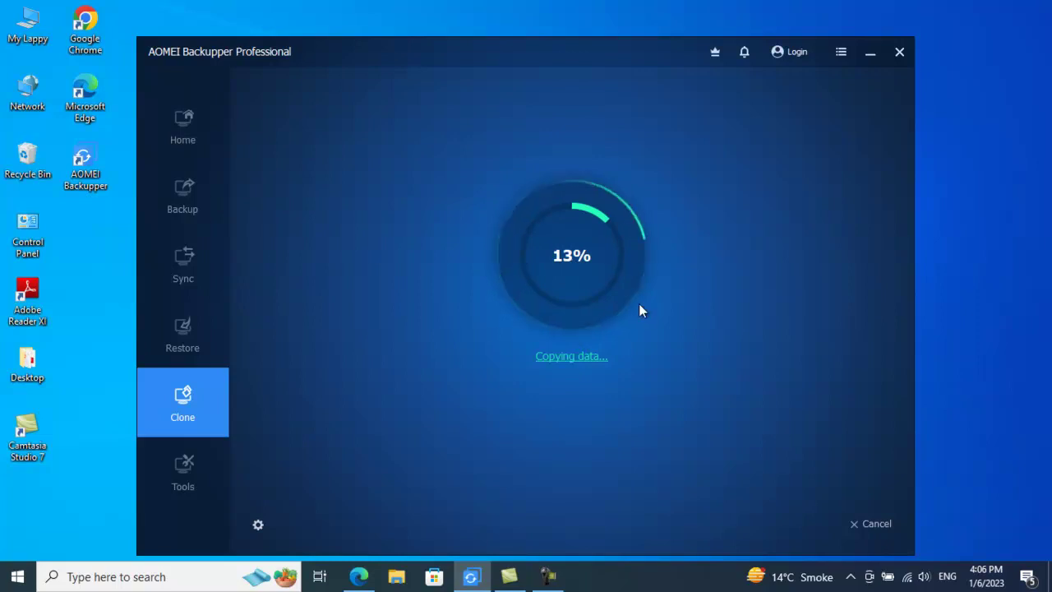
Check the detailed log of the running partition clone and return to the progress overview
left_click(573, 359)
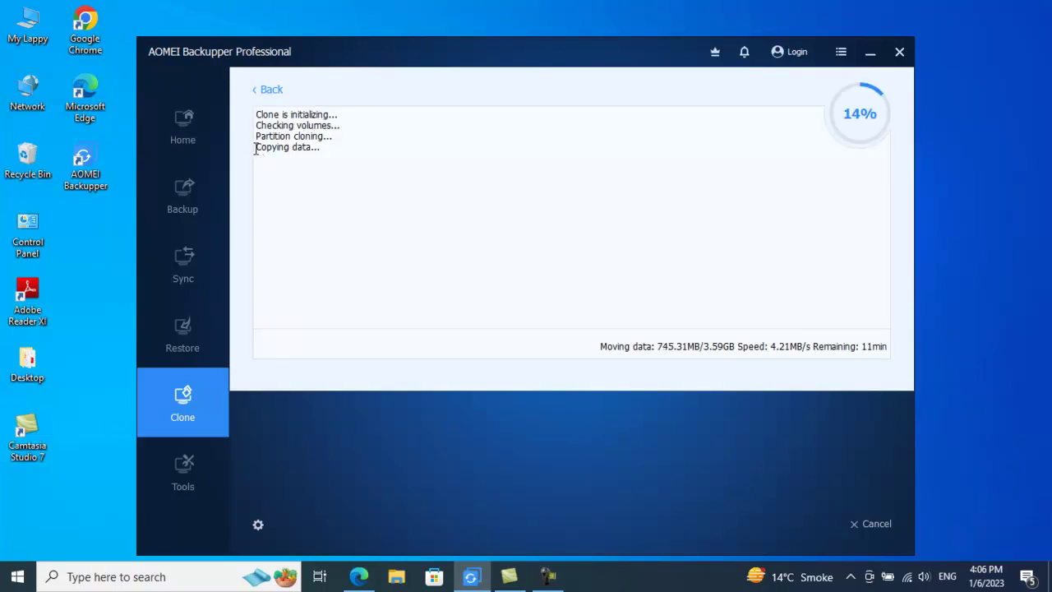
left_click_drag(255, 148, 314, 149)
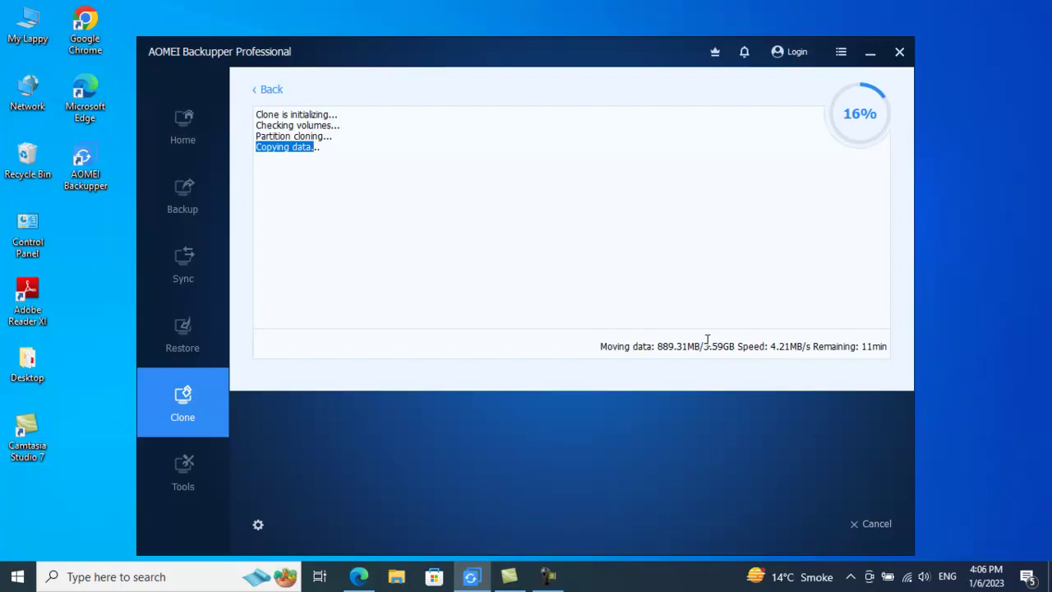
left_click(267, 89)
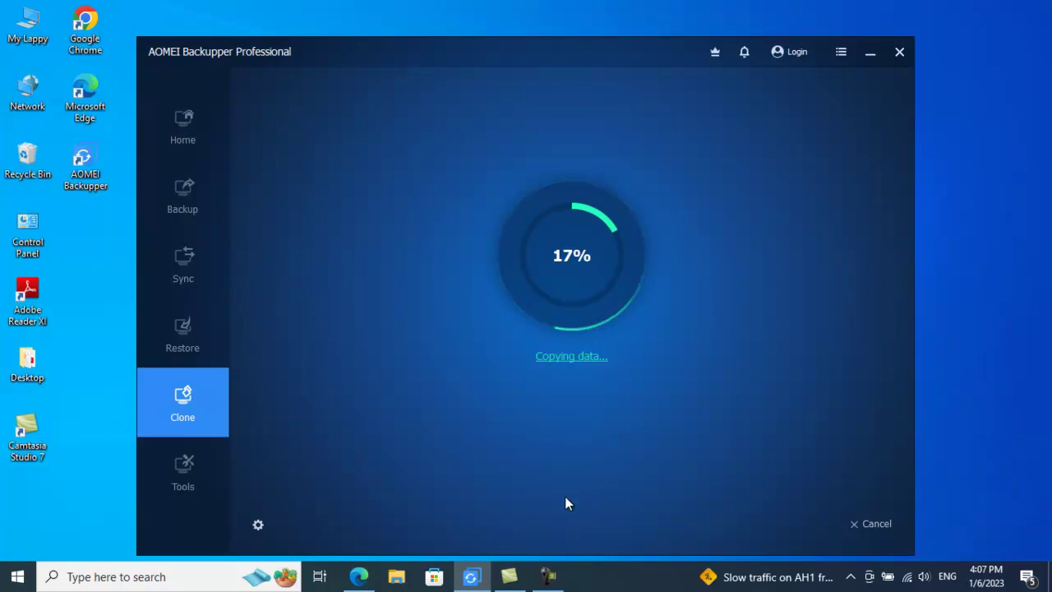
left_click(548, 576)
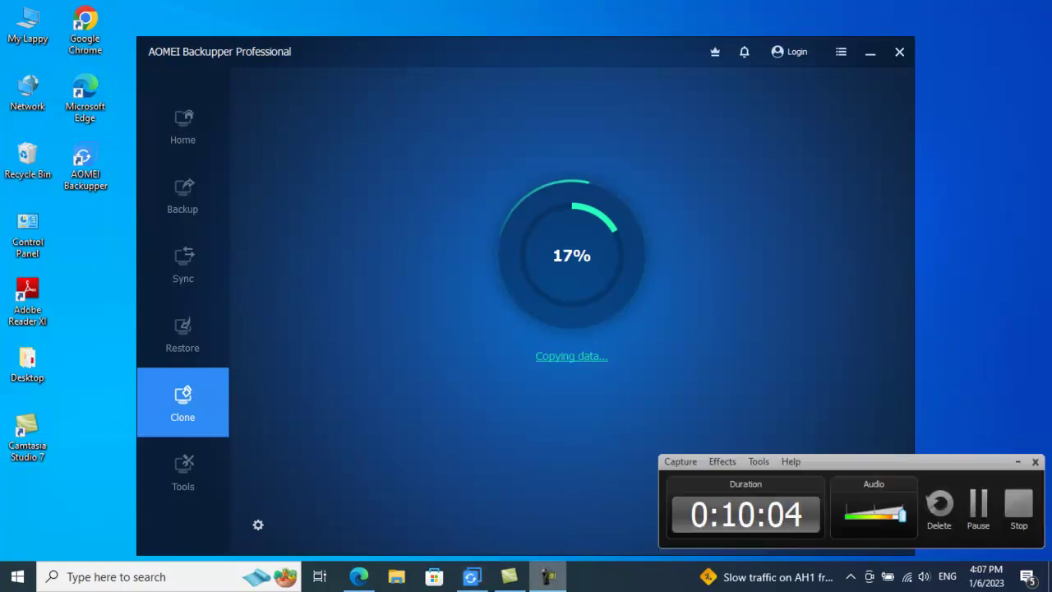
left_click(978, 505)
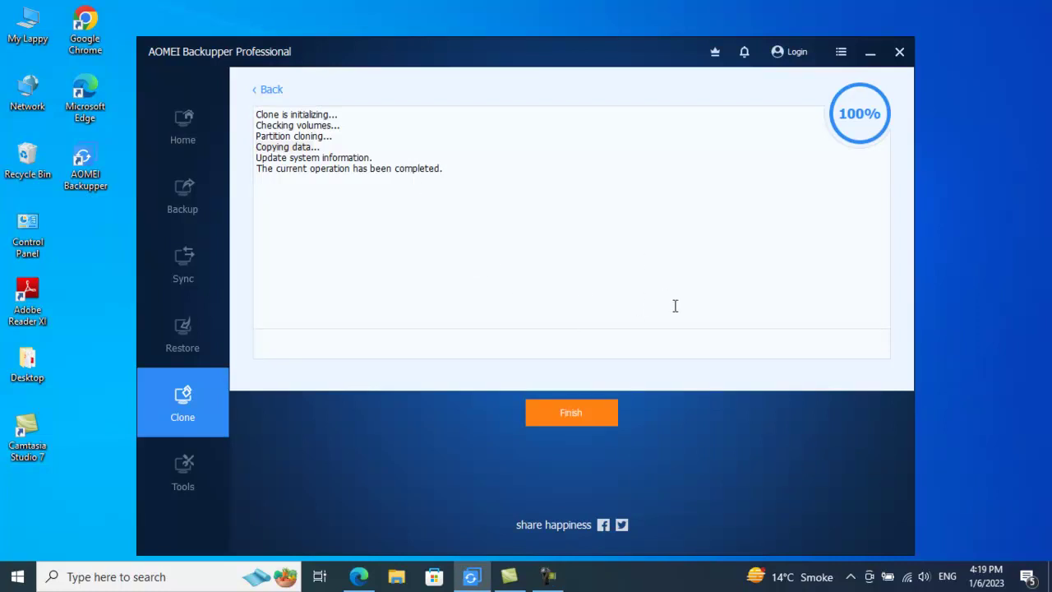
Finish the completed clone task and open New Volume (G:) in File Explorer
left_click(574, 413)
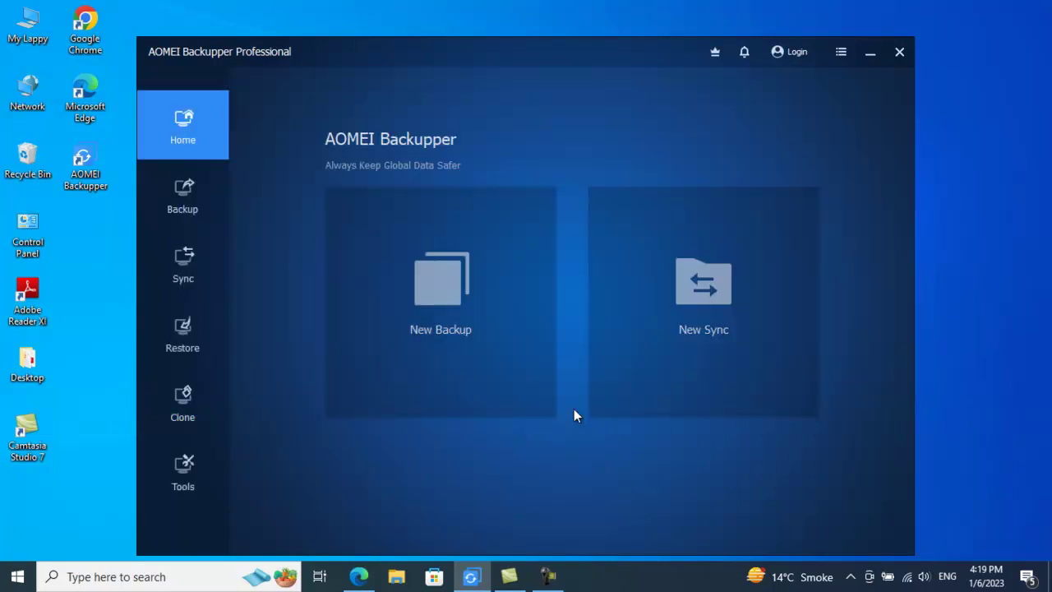
left_click(28, 33)
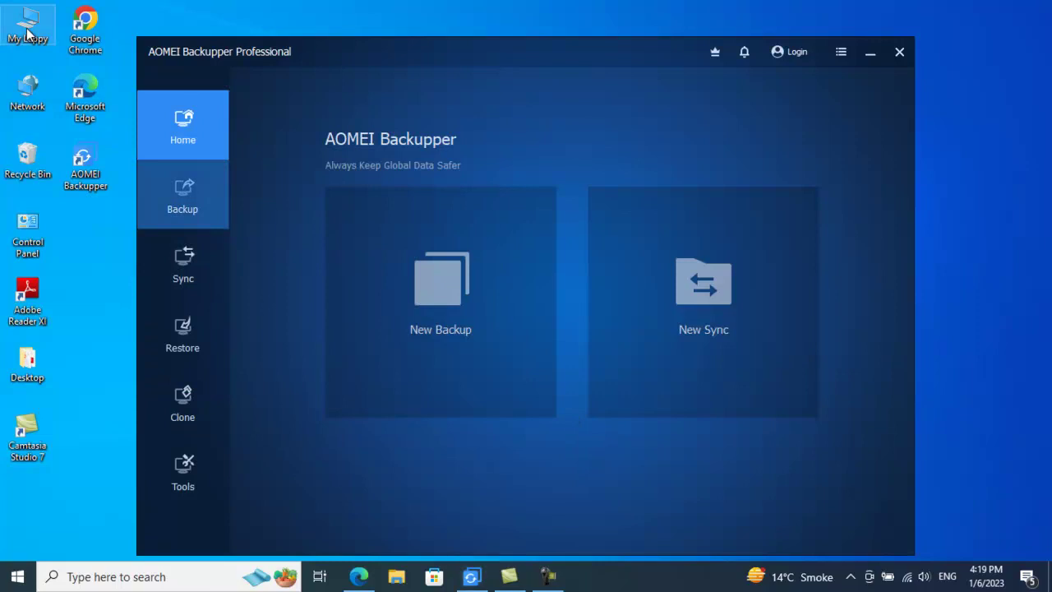
double_click(27, 33)
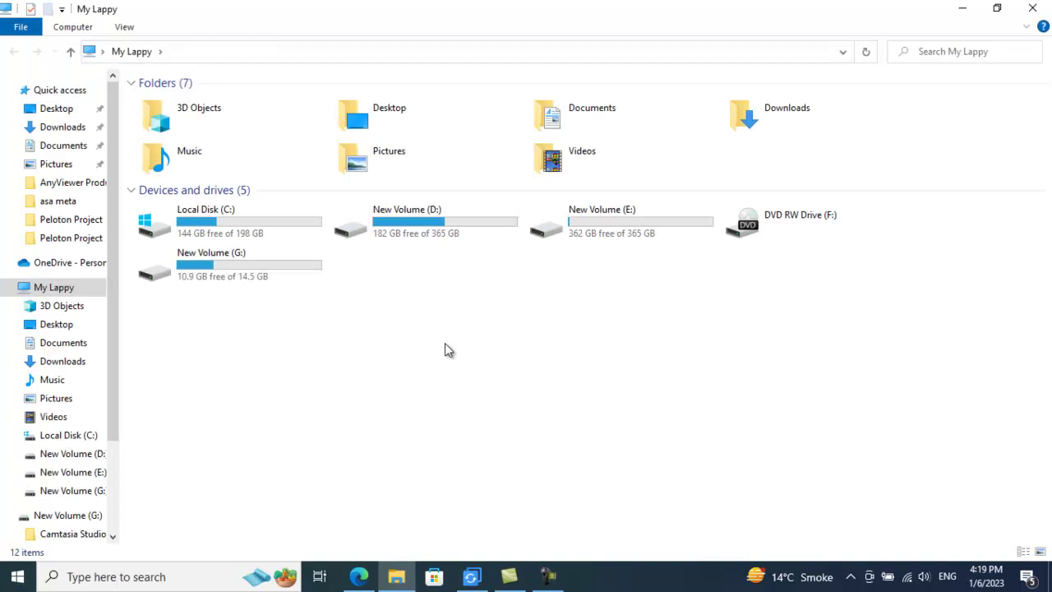
left_click(237, 272)
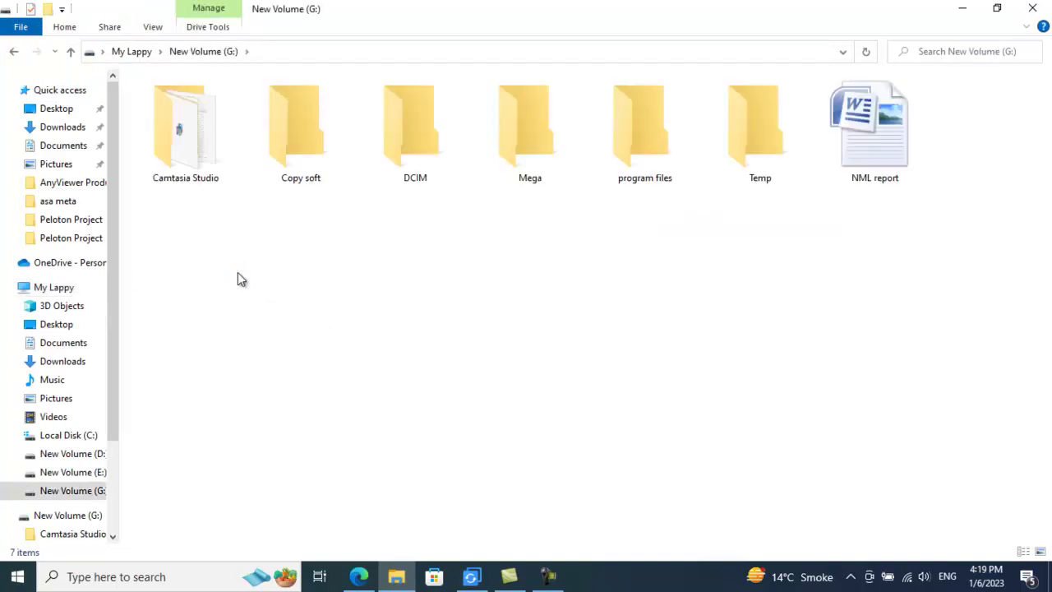
Check the combined properties of all files and folders on New Volume (G:) and dismiss the dialog without changes
left_click_drag(183, 234, 933, 128)
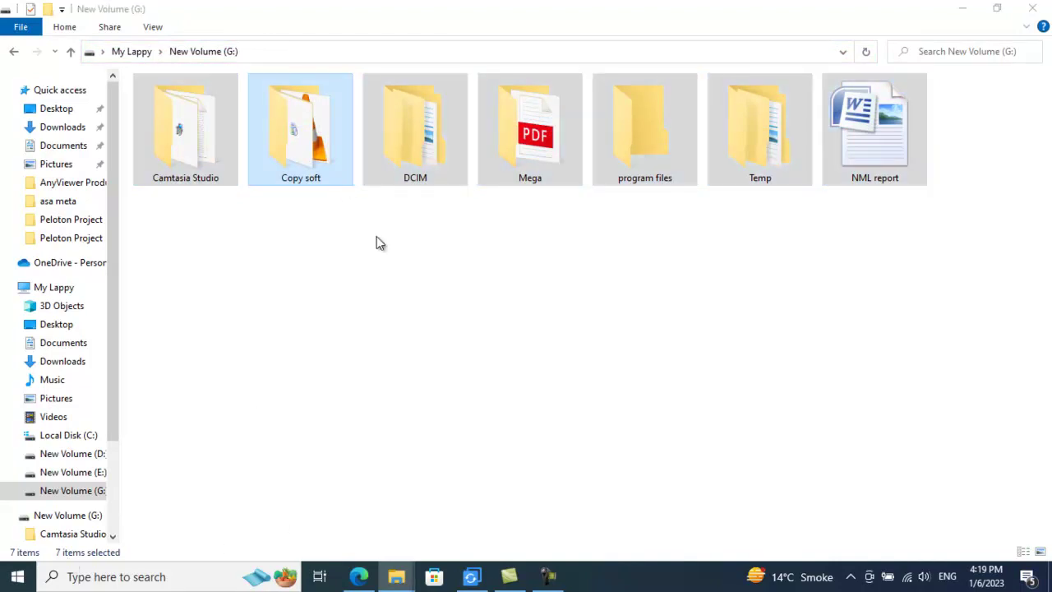
key("alt+Return")
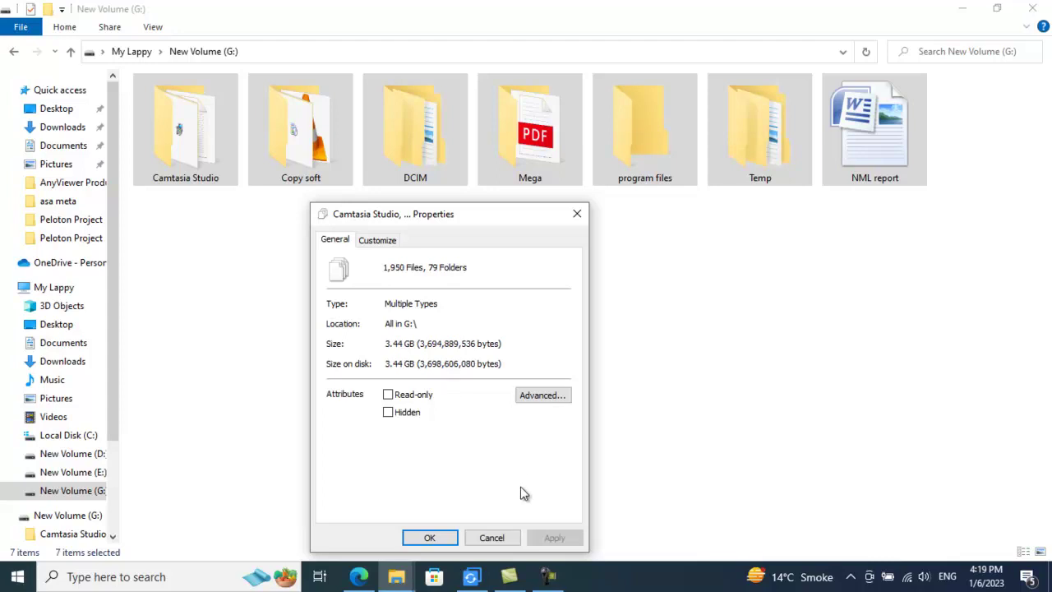
left_click(496, 537)
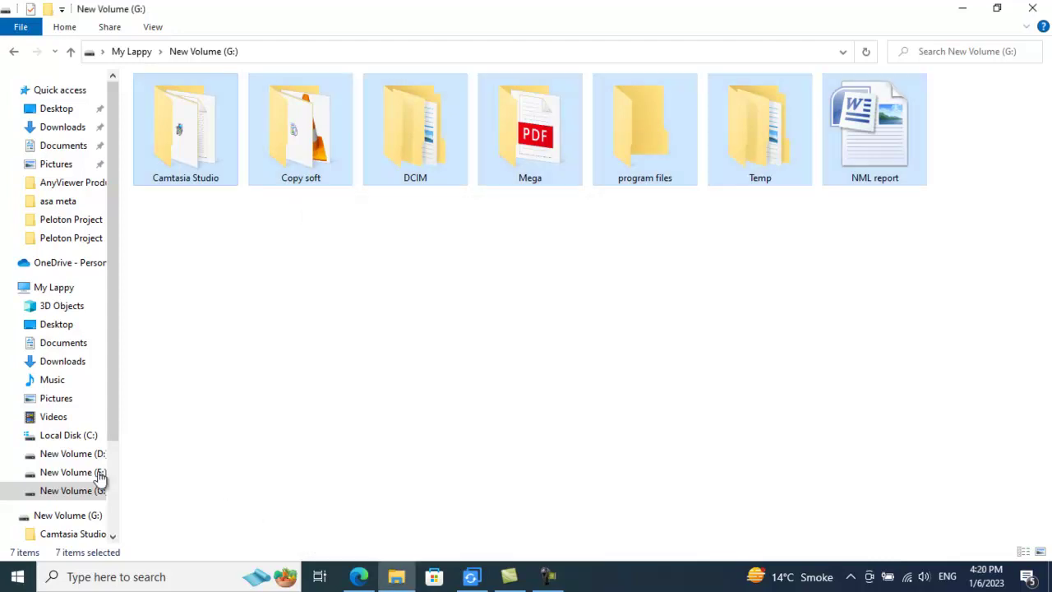
Open New Volume (E:), check the combined properties of all its files and folders, and clear the selection
left_click(97, 475)
left_click(184, 286)
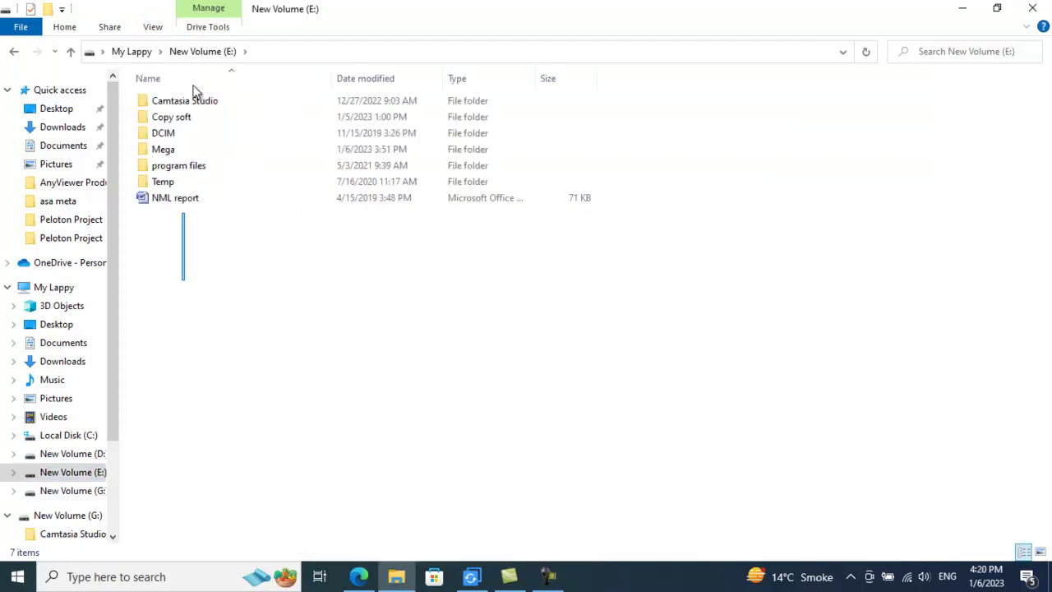
left_click_drag(191, 80, 190, 80)
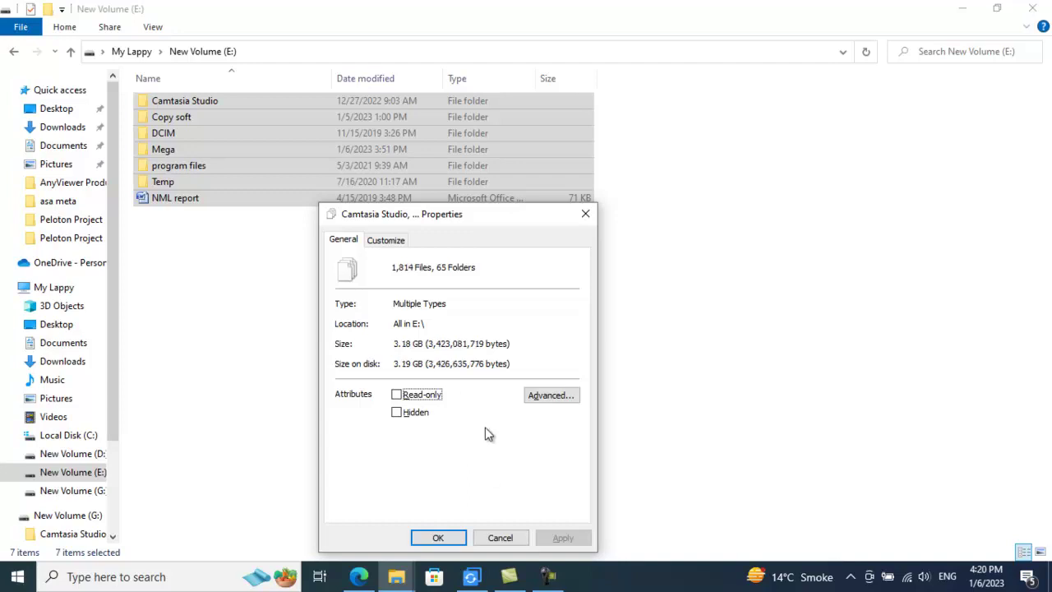
left_click(493, 539)
left_click(440, 336)
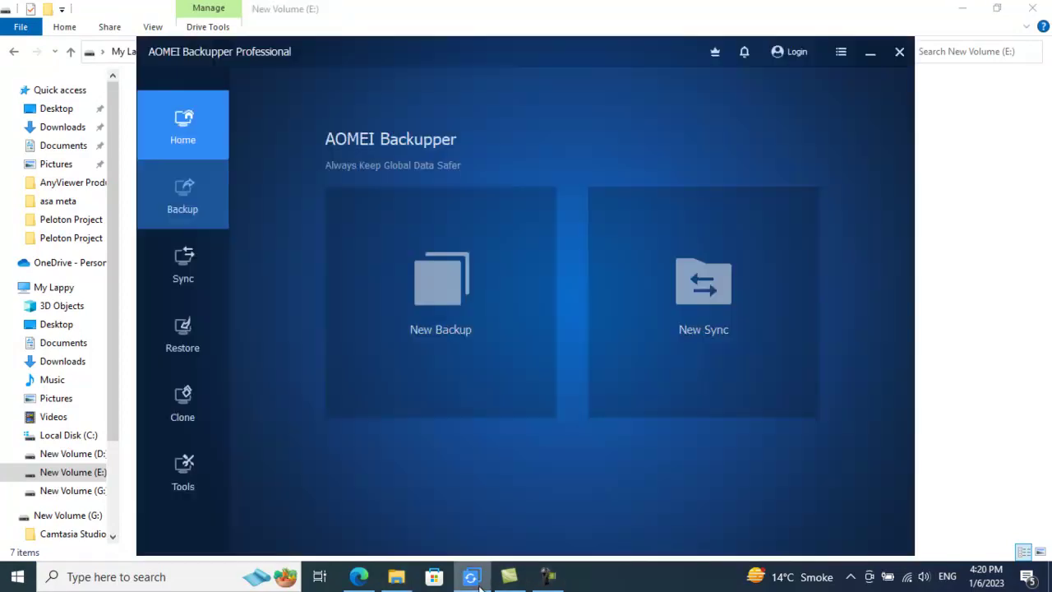
Switch back to AOMEI Backupper and show its system, disk and partition clone options
left_click(170, 405)
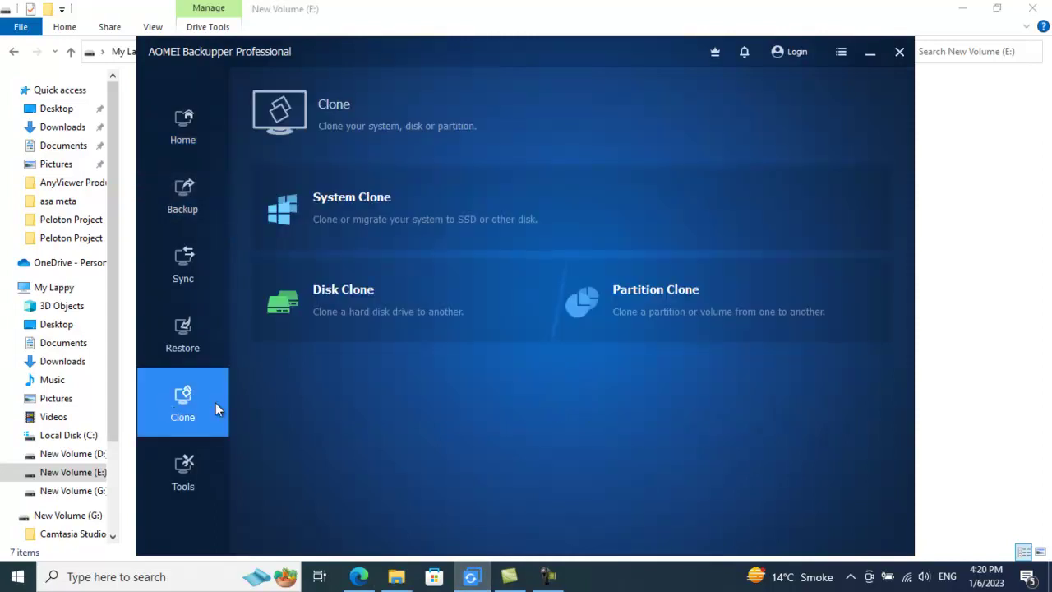